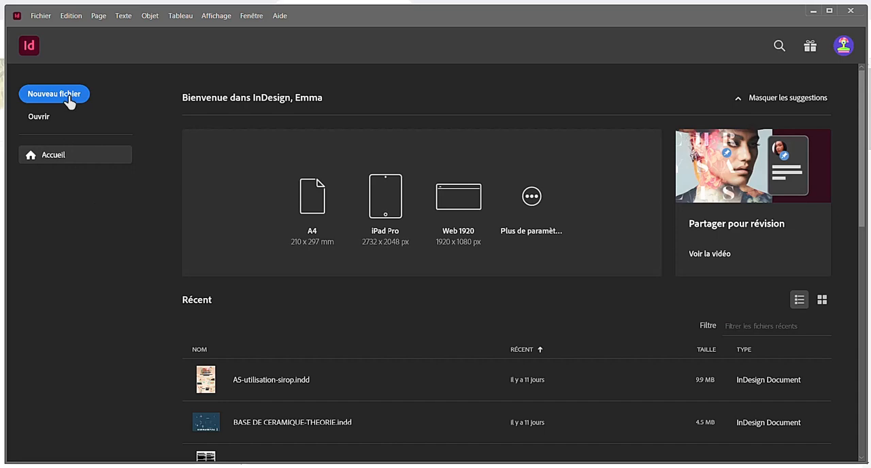
- Create a one-page landscape document measuring 297 × 210 mm
{"action": "left_click", "coordinate": [69, 99]}
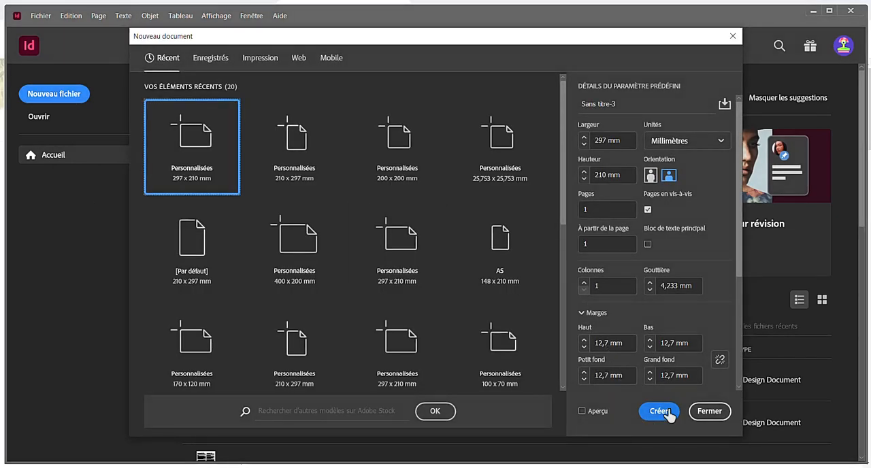
{"action": "left_click", "coordinate": [669, 413]}
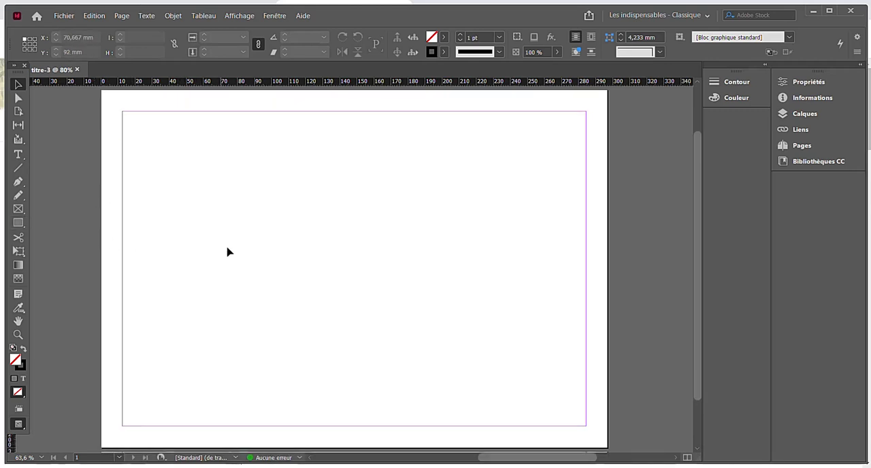
- Draw a rectangular frame about 52.7 × 25.7 mm in the page's left half and fill it with black (#1d1d1b)
{"action": "left_click", "coordinate": [18, 208]}
{"action": "left_click_drag", "start_coordinate": [187, 243], "coordinate": [276, 286]}
{"action": "double_click", "coordinate": [15, 360]}
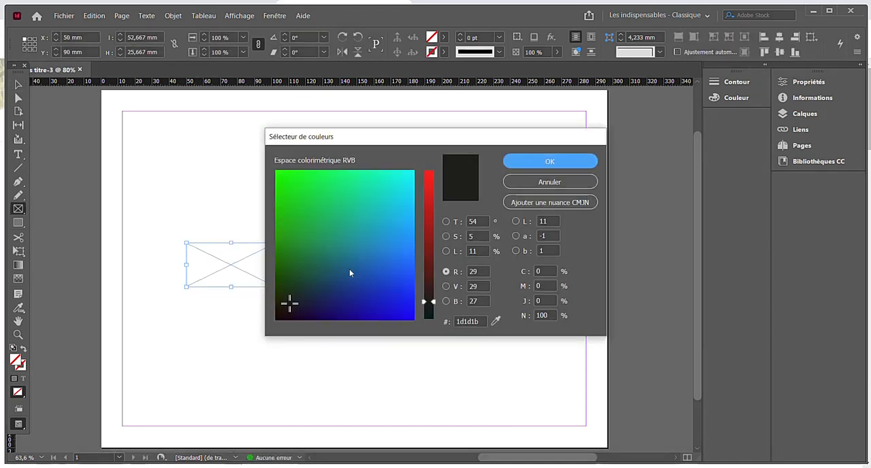
{"action": "left_click", "coordinate": [550, 161]}
{"action": "key", "text": "v"}
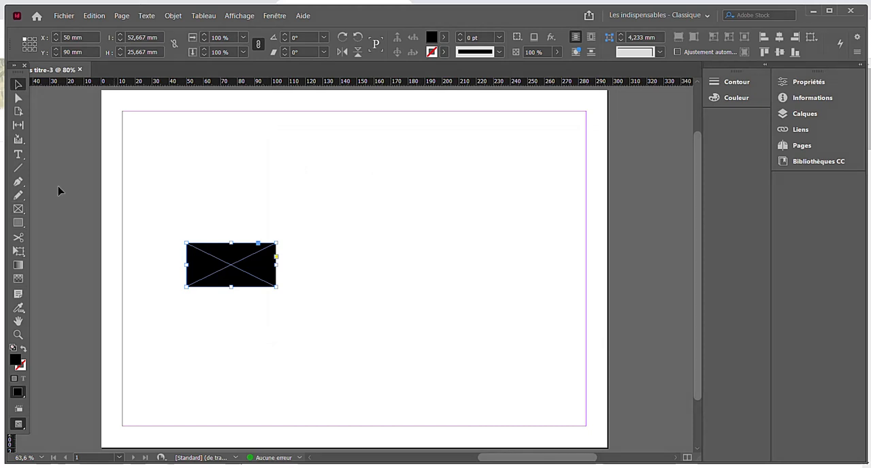
- Add a text frame about 78 × 25.7 mm above the black rectangle containing "cliquez ici"
{"action": "left_click", "coordinate": [19, 154]}
{"action": "left_click_drag", "start_coordinate": [155, 149], "coordinate": [290, 194]}
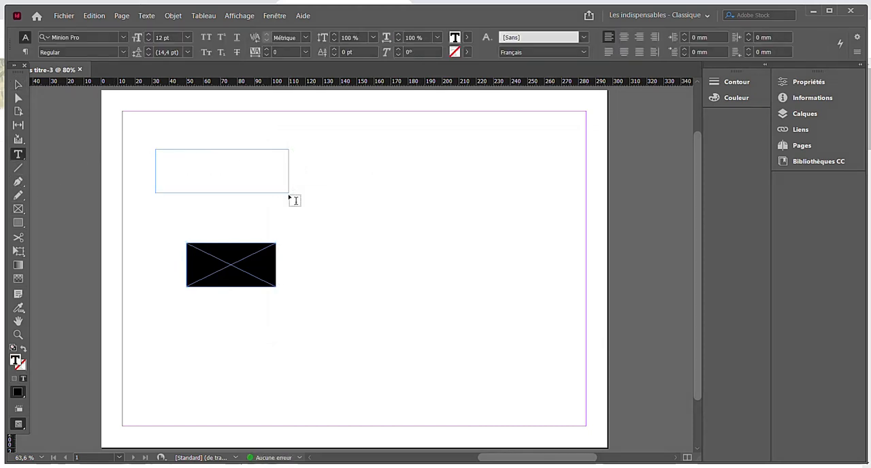
{"action": "type", "text": "cliu"}
- Set the font of all the "cliquez ici" text to Baron Neue
{"action": "key", "text": "ctrl+a"}
{"action": "left_click", "coordinate": [126, 40]}
{"action": "type", "text": "beba"}
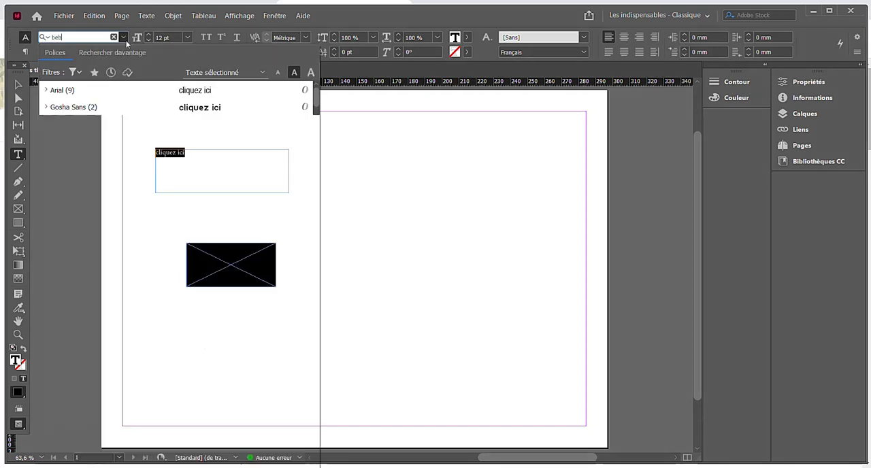
{"action": "key", "text": "BackSpace"}
{"action": "key", "text": "BackSpace"}
{"action": "key", "text": "BackSpace"}
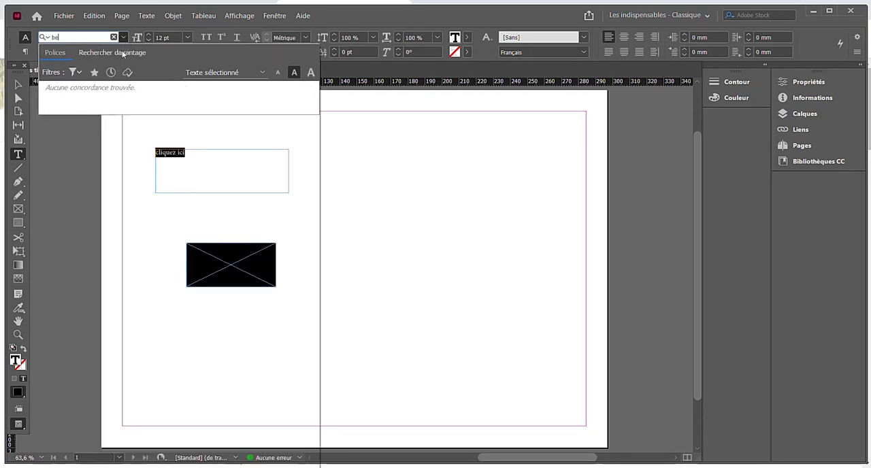
{"action": "type", "text": "aron"}
{"action": "left_click", "coordinate": [155, 92]}
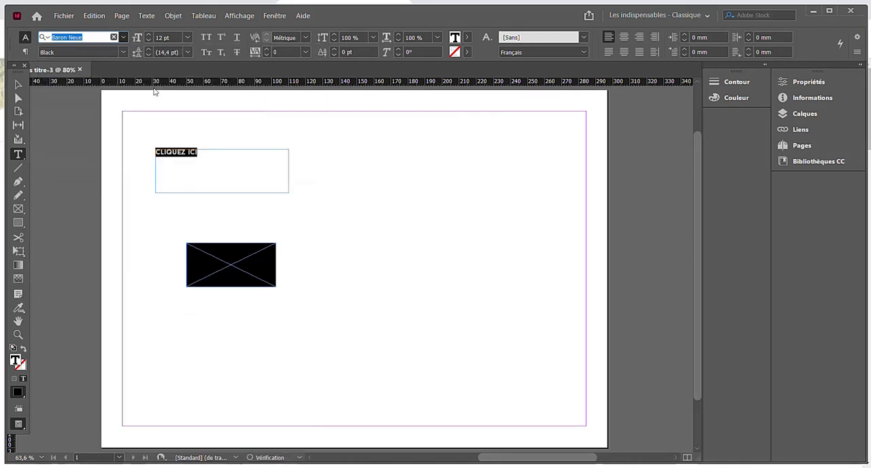
- Colour the "cliquez ici" text white and finish editing it
{"action": "double_click", "coordinate": [15, 363]}
{"action": "left_click_drag", "start_coordinate": [351, 264], "coordinate": [480, 161]}
{"action": "left_click_drag", "start_coordinate": [431, 177], "coordinate": [447, 163]}
{"action": "left_click", "coordinate": [515, 167]}
{"action": "key", "text": "Escape"}
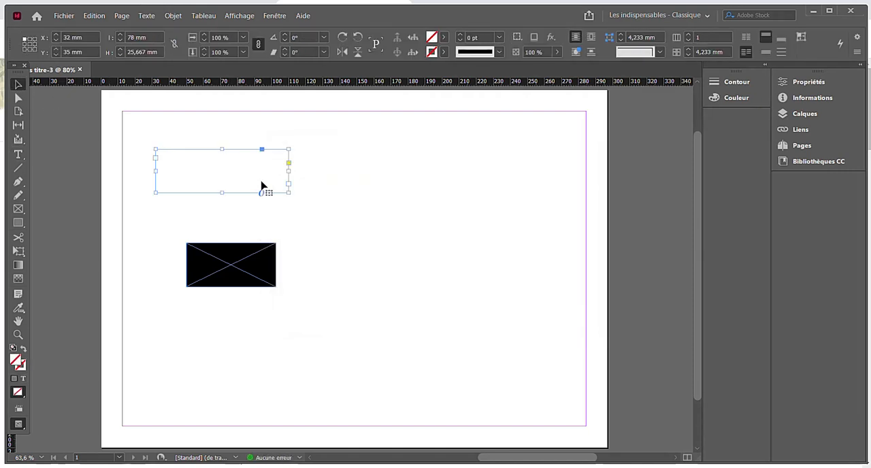
- Shrink the text frame to about 40 × 6.3 mm and place it over the black rectangle
{"action": "left_click_drag", "start_coordinate": [289, 193], "coordinate": [201, 236]}
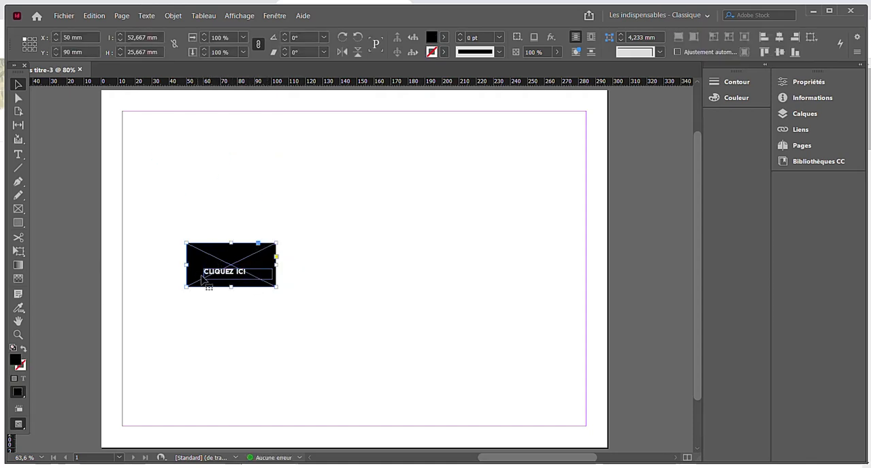
{"action": "left_click", "coordinate": [208, 278]}
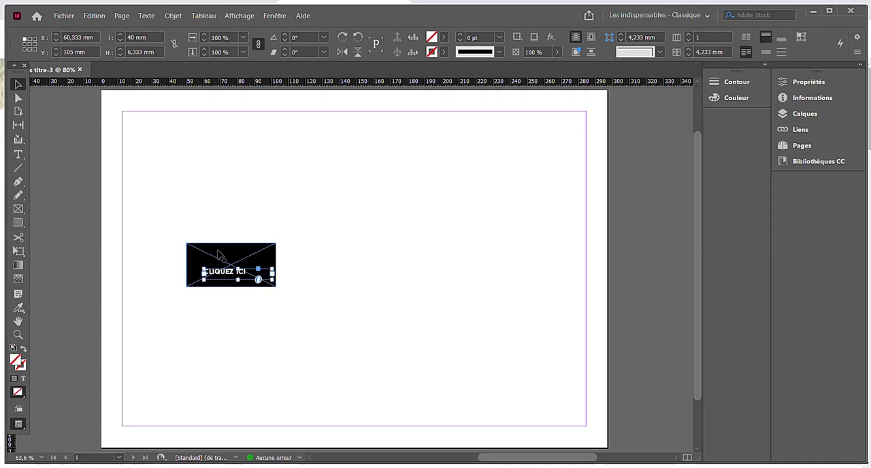
- Convert the black rectangle into a button (Bouton) triggered by the Clic event
{"action": "left_click", "coordinate": [219, 259]}
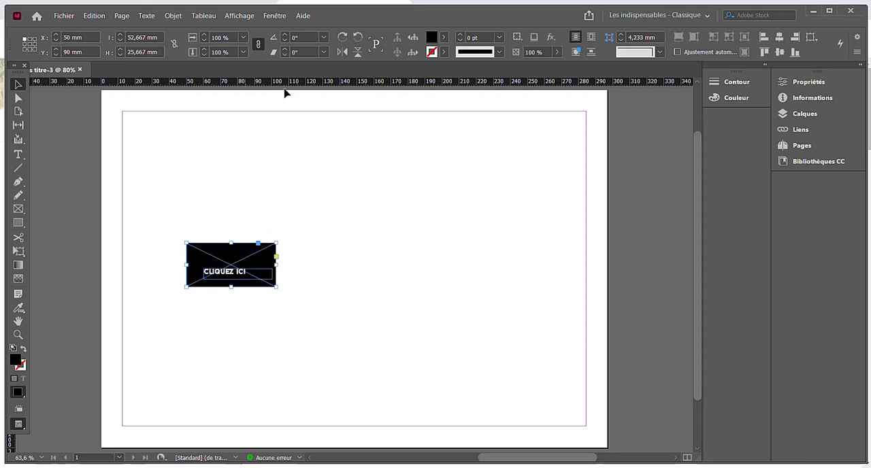
{"action": "left_click", "coordinate": [275, 15]}
{"action": "mouse_move", "coordinate": [460, 212]}
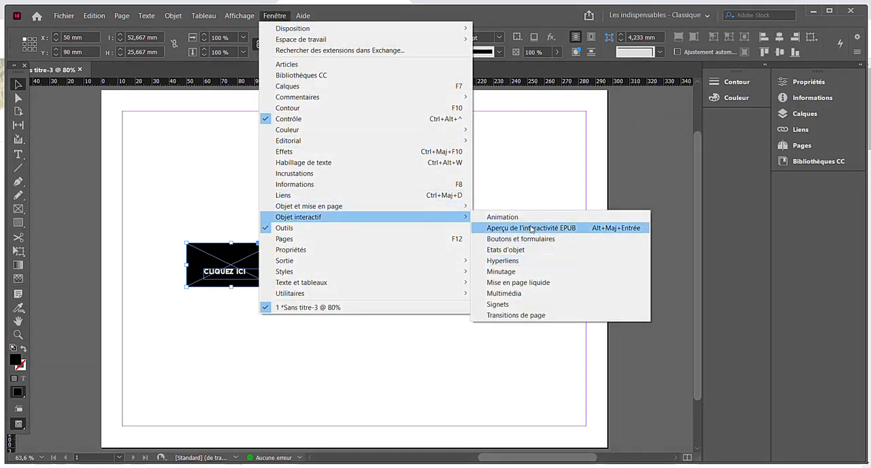
{"action": "left_click", "coordinate": [532, 239]}
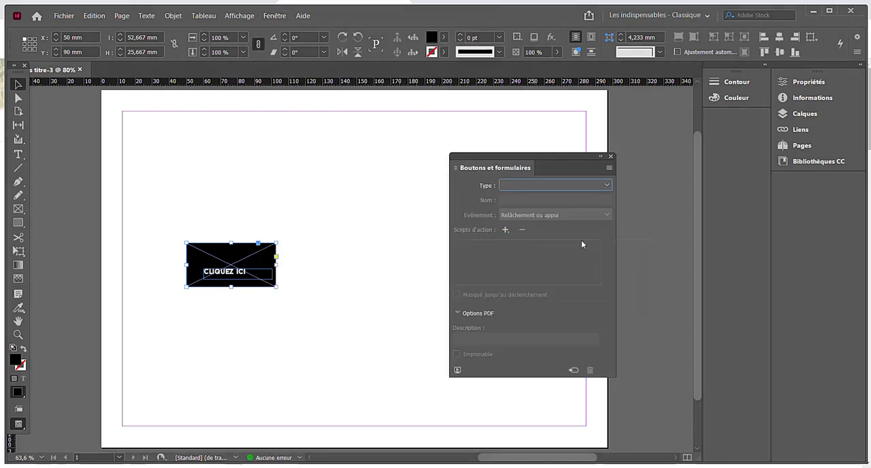
{"action": "left_click", "coordinate": [523, 189]}
{"action": "left_click", "coordinate": [527, 196]}
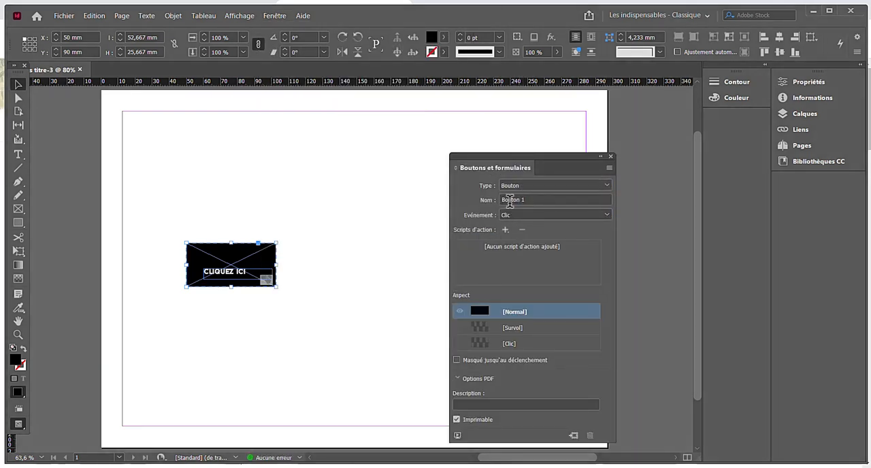
{"action": "left_click", "coordinate": [517, 216]}
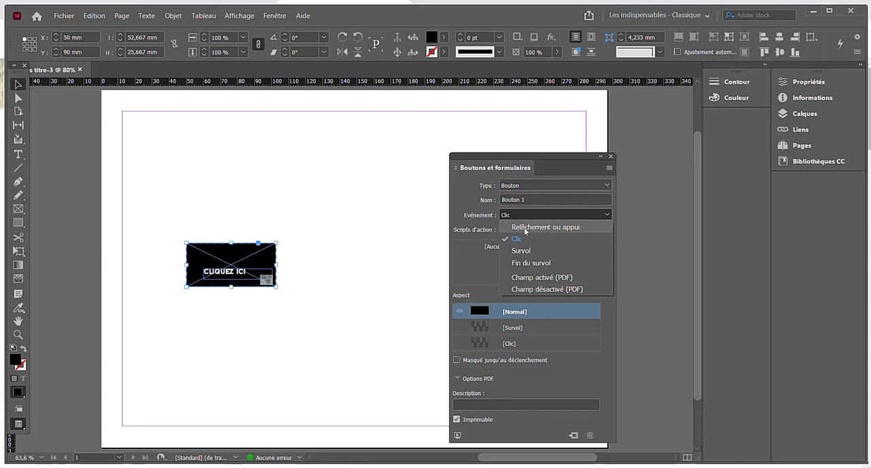
{"action": "left_click", "coordinate": [520, 240]}
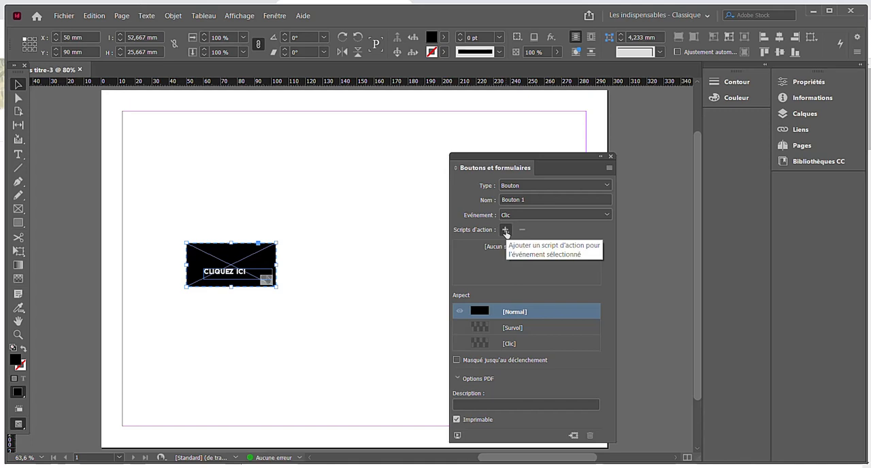
- Add an "Atteindre l'URL" action to the button and paste the games.gdevelop-app.com game address as its URL
{"action": "left_click", "coordinate": [505, 232]}
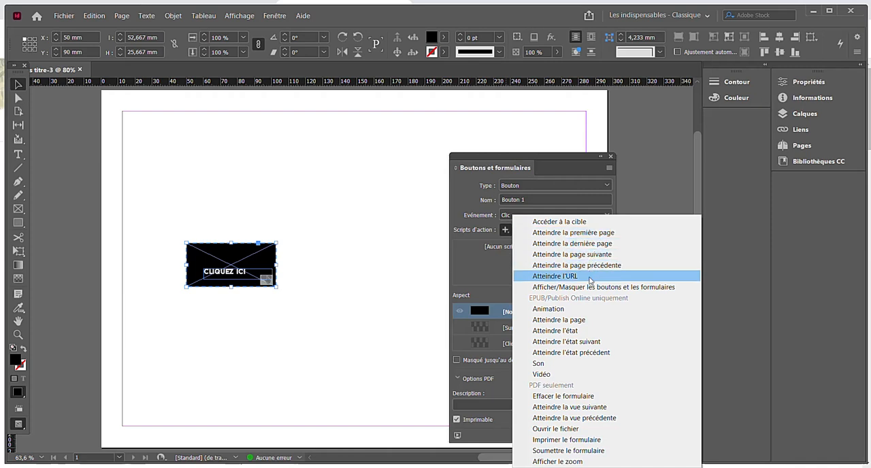
{"action": "left_click", "coordinate": [589, 276]}
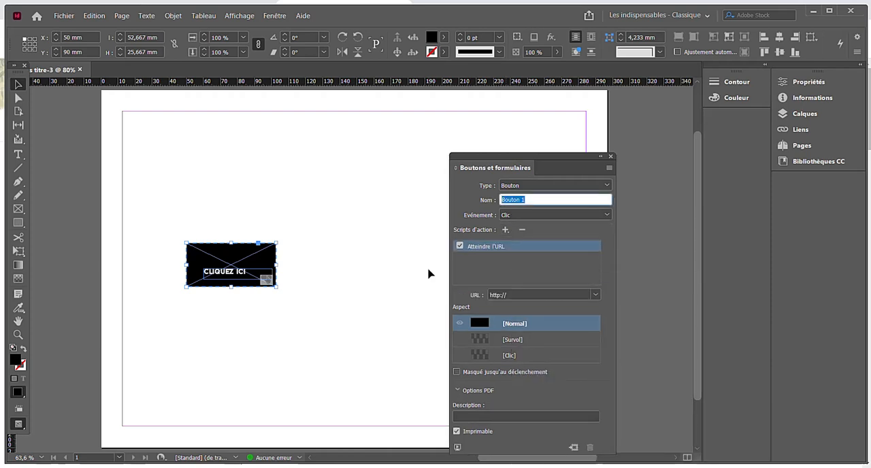
{"action": "left_click", "coordinate": [525, 295]}
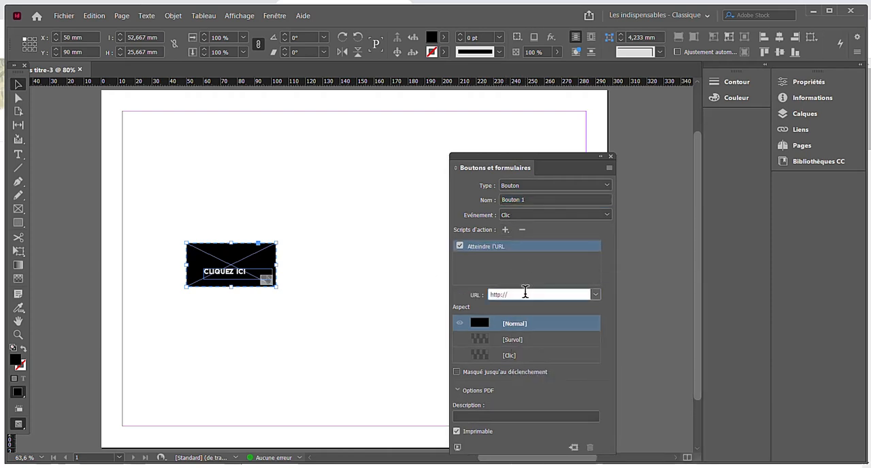
{"action": "key", "text": "ctrl+v"}
{"action": "left_click", "coordinate": [373, 291]}
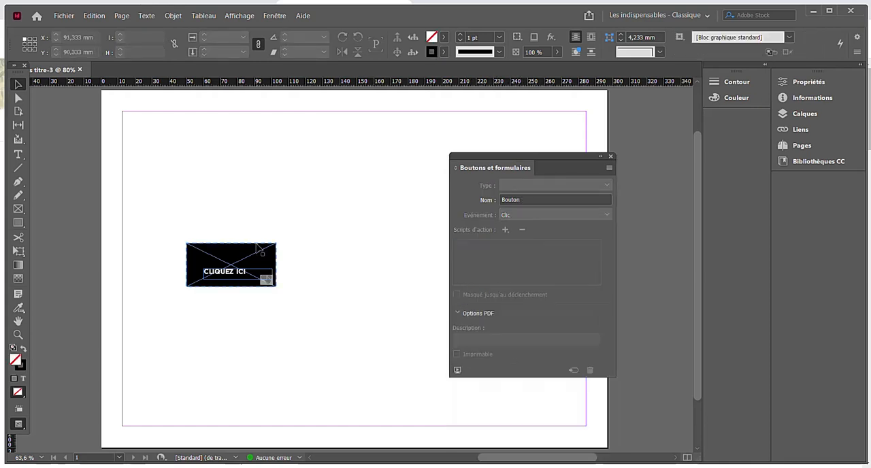
- Move the button together with its text to the lower centre of the page and close the button settings
{"action": "left_click_drag", "start_coordinate": [133, 221], "coordinate": [304, 304]}
{"action": "left_click_drag", "start_coordinate": [264, 260], "coordinate": [387, 362]}
{"action": "left_click", "coordinate": [610, 157]}
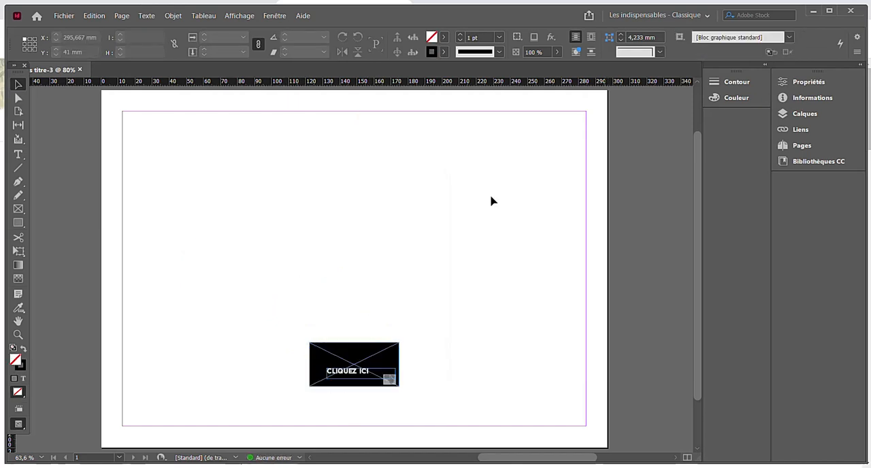
- Export the document to Bureau as an interactive Adobe PDF named TEST, replacing the existing file
{"action": "left_click", "coordinate": [60, 16]}
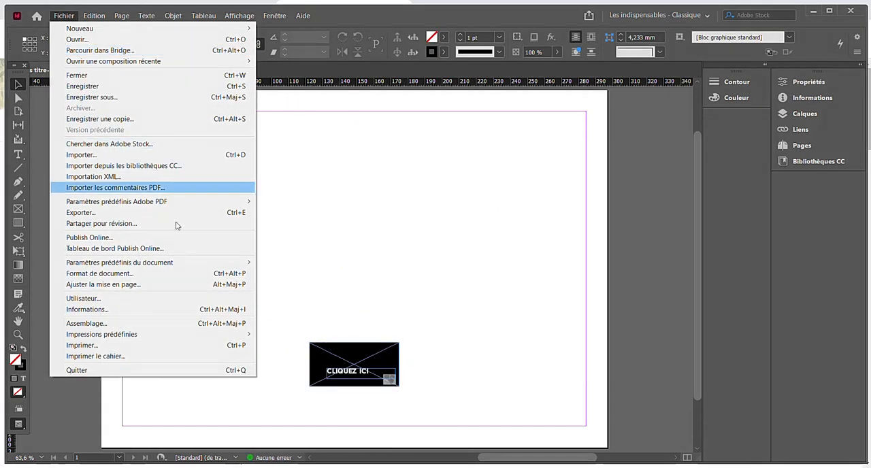
{"action": "left_click", "coordinate": [175, 211]}
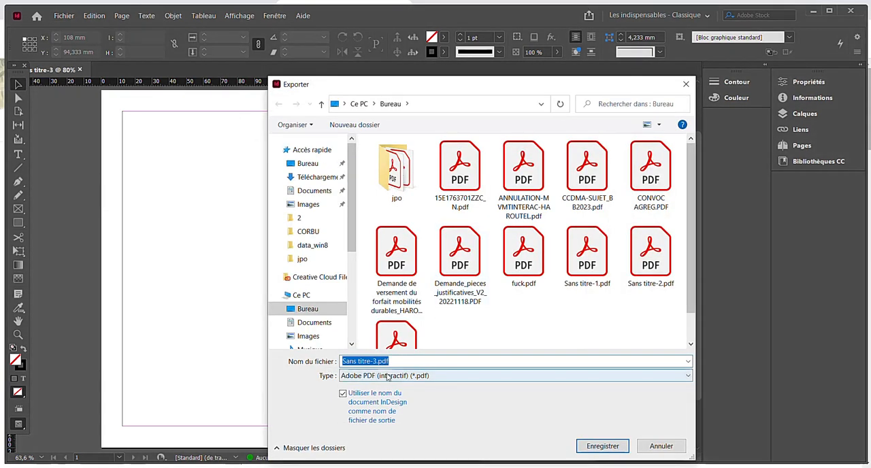
{"action": "type", "text": "TE"}
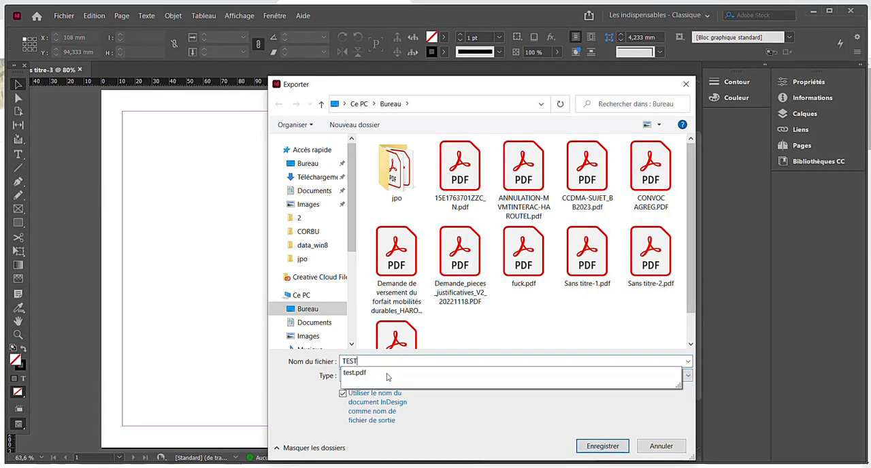
{"action": "type", "text": "ST"}
{"action": "key", "text": "Return"}
{"action": "key", "text": "Left"}
{"action": "key", "text": "Return"}
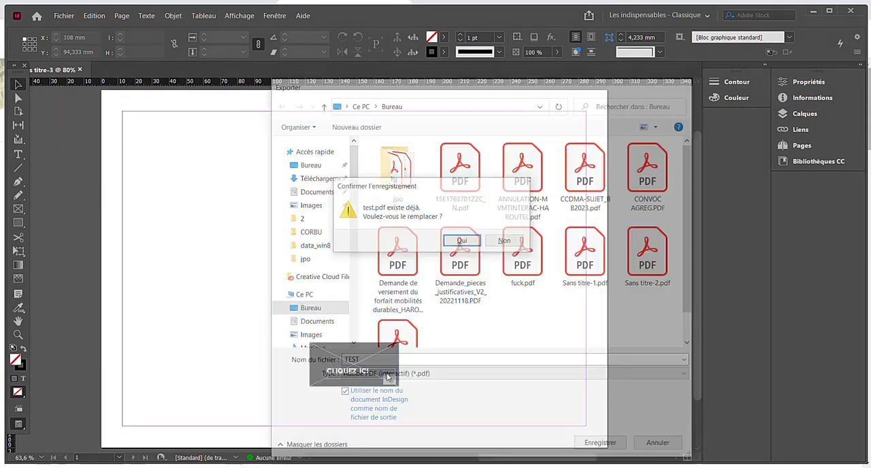
{"action": "left_click", "coordinate": [583, 386]}
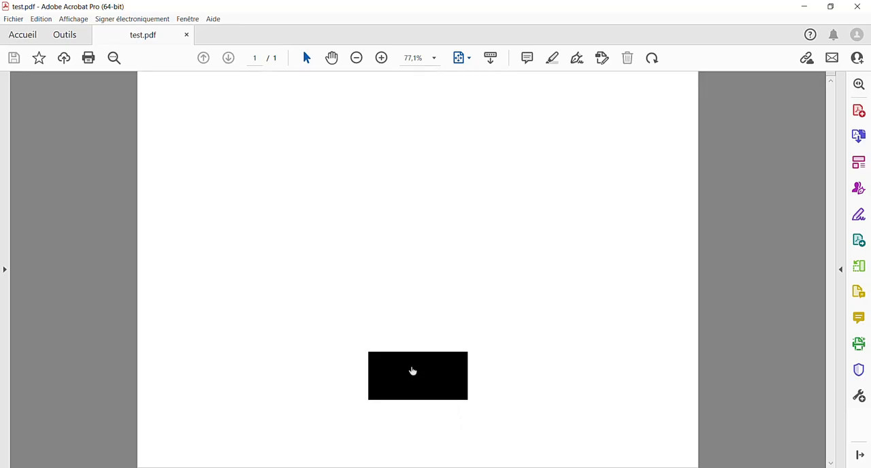
- Test the black button in the exported PDF in Acrobat, try out the linked game and close the browser
{"action": "left_click", "coordinate": [411, 370]}
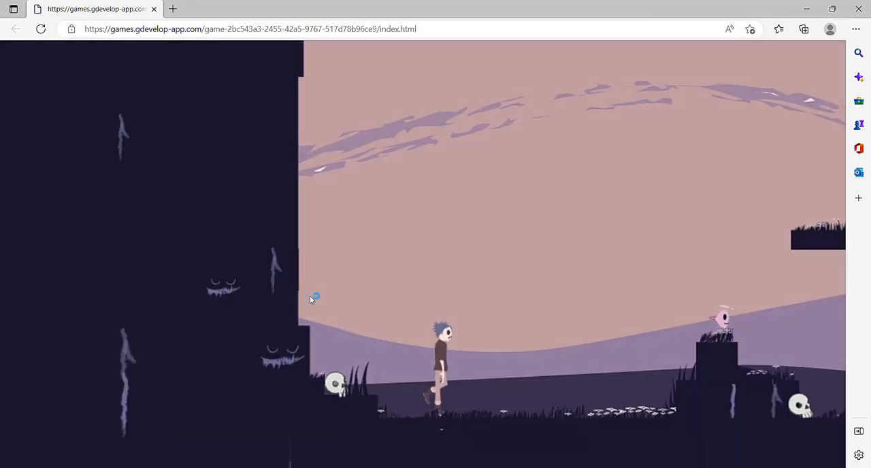
{"action": "key", "text": "Right"}
{"action": "key", "text": "space"}
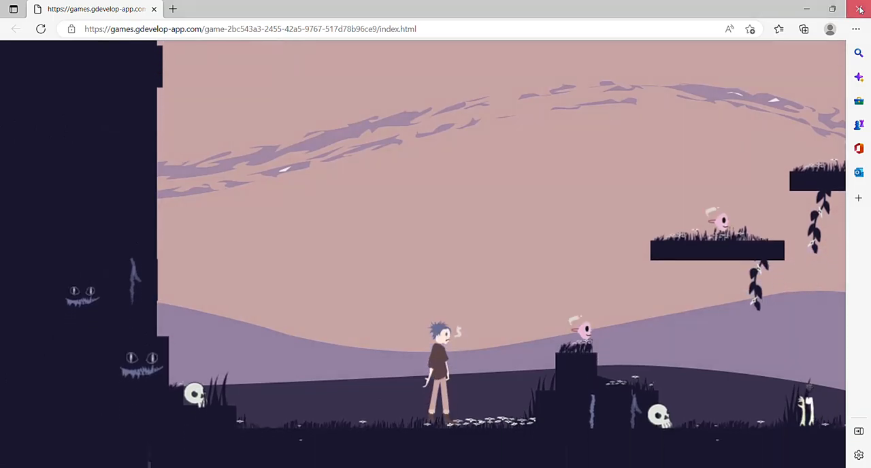
{"action": "left_click", "coordinate": [859, 9]}
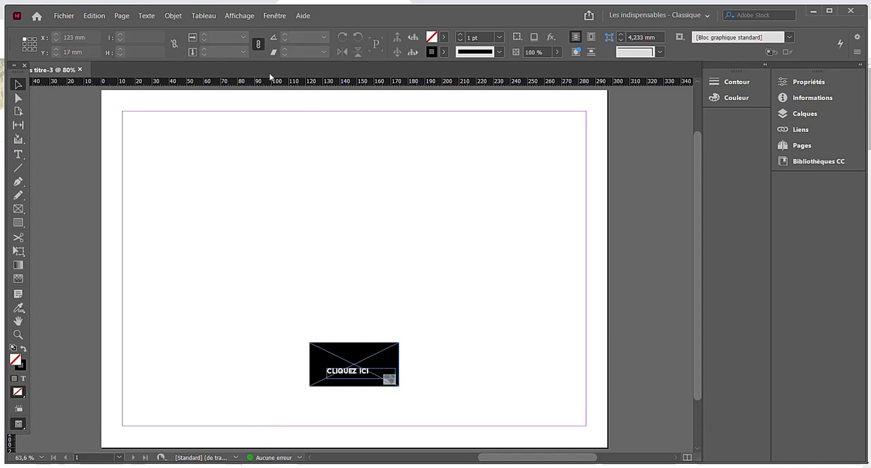
- Generate a plain-text QR code containing the copied games.gdevelop-app.com game address and place it in the upper part of the page
{"action": "left_click", "coordinate": [174, 16]}
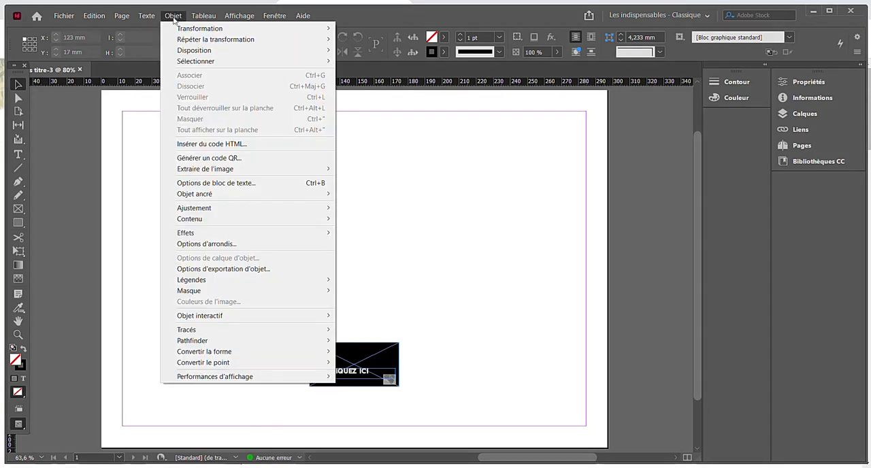
{"action": "mouse_move", "coordinate": [283, 320]}
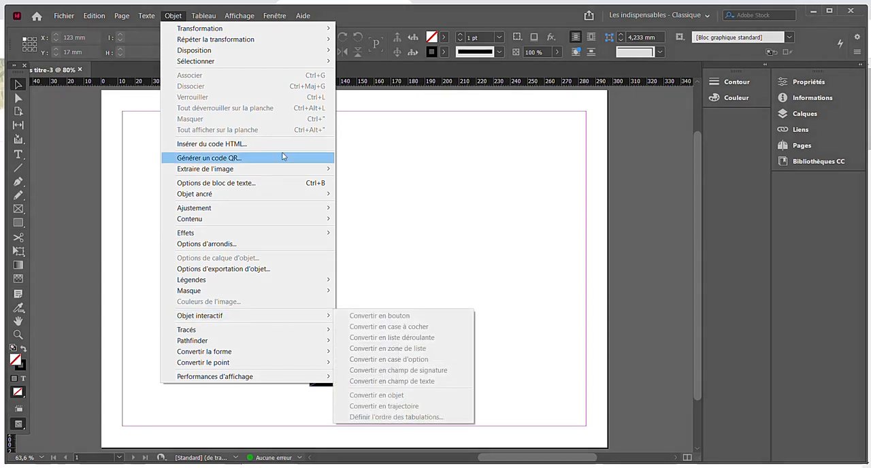
{"action": "left_click", "coordinate": [253, 159]}
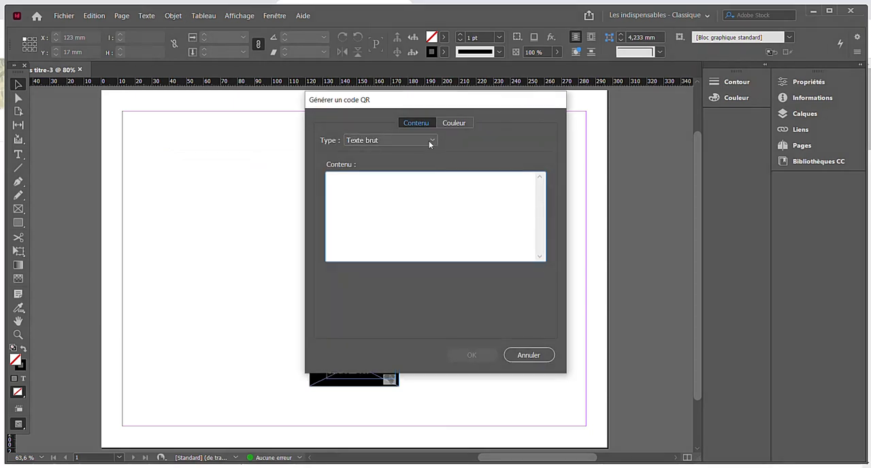
{"action": "type", "text": "https://games.gdevelop-app.com/game-2bc543a3-2455-42a5-9767-517d78b96ce9/index.html"}
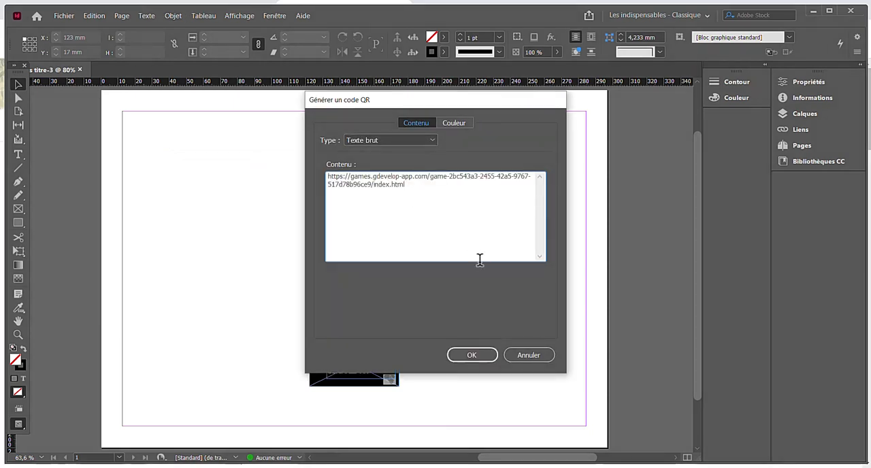
{"action": "left_click", "coordinate": [470, 354]}
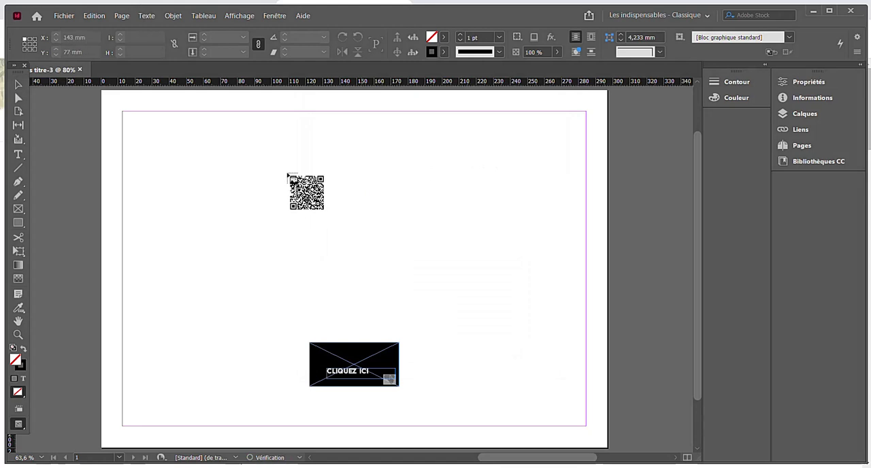
{"action": "left_click", "coordinate": [280, 142]}
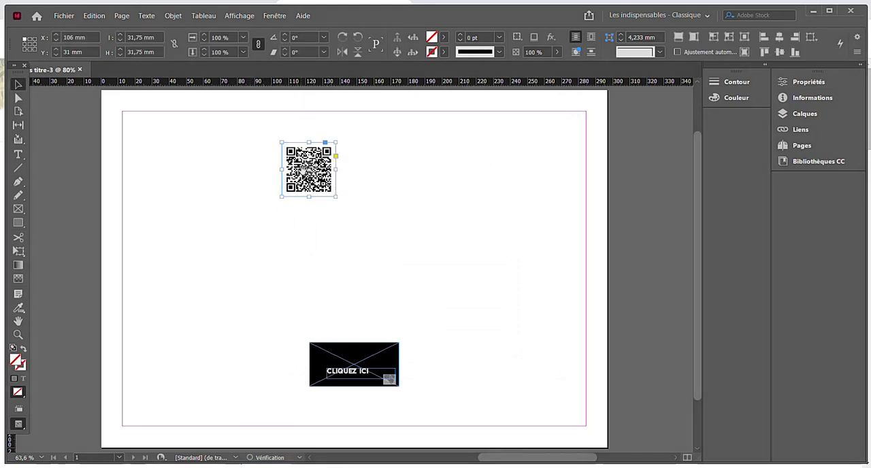
- Move the QR code just above the black button, enlarge it to about 42 mm square and preview the page without guides
{"action": "left_click_drag", "start_coordinate": [317, 191], "coordinate": [363, 306]}
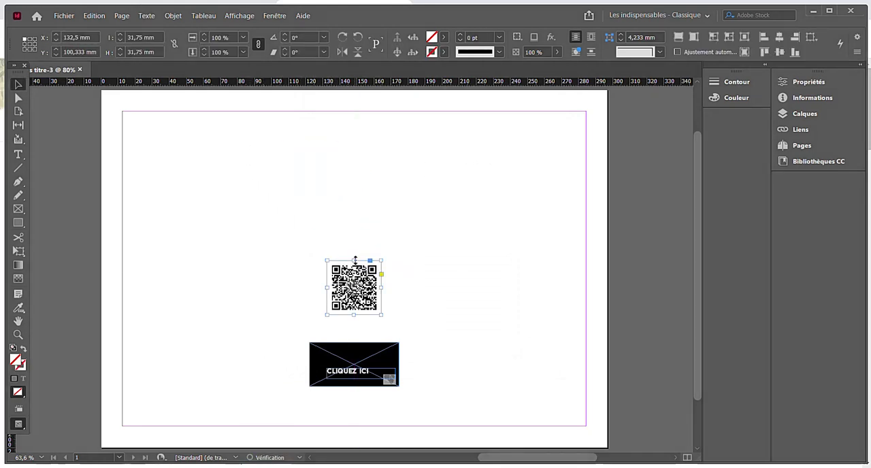
{"action": "left_click_drag", "start_coordinate": [355, 251], "coordinate": [355, 236]}
{"action": "left_click", "coordinate": [471, 259]}
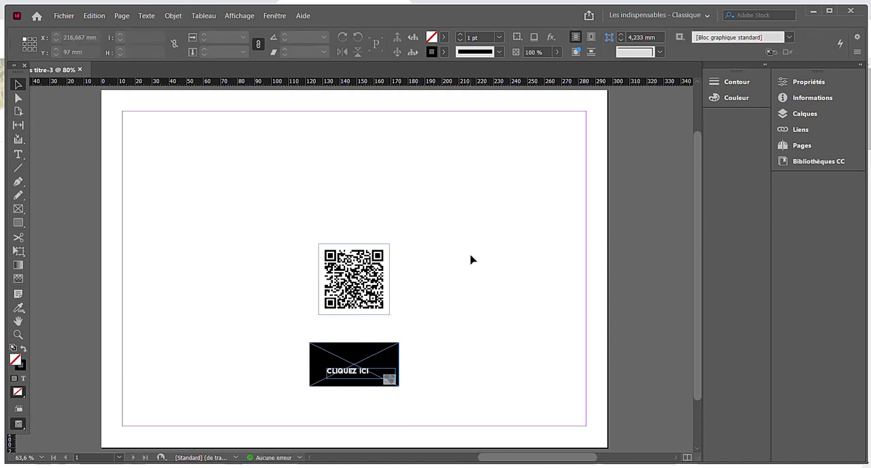
{"action": "key", "text": "w"}
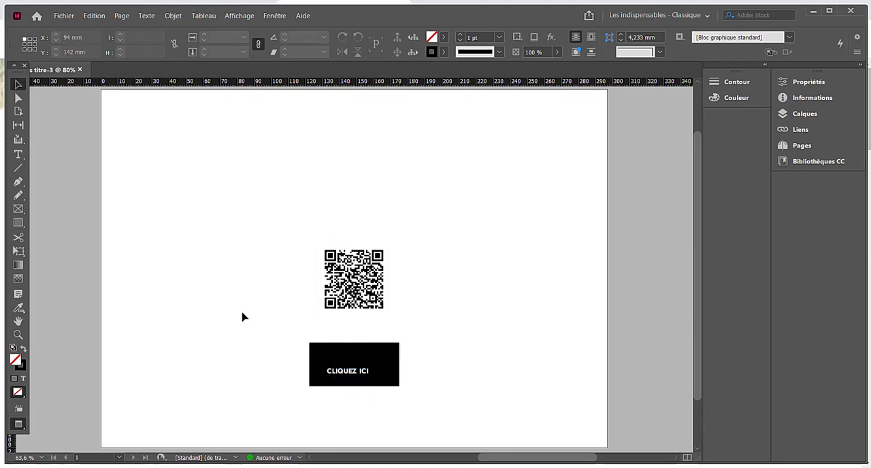
- Delete the QR code and the black "CLIQUEZ ICI" button from the page
{"action": "left_click", "coordinate": [371, 299]}
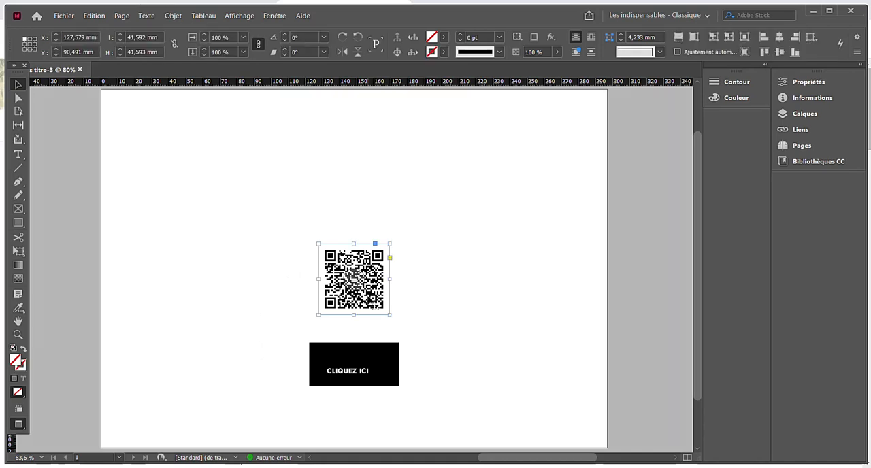
{"action": "key", "text": "Delete"}
{"action": "left_click", "coordinate": [367, 364]}
{"action": "key", "text": "Delete"}
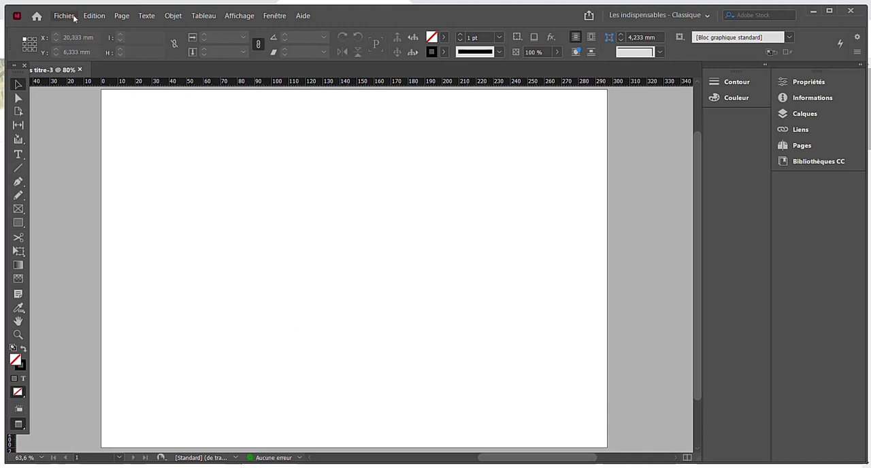
{"action": "key", "text": "ctrl+d"}
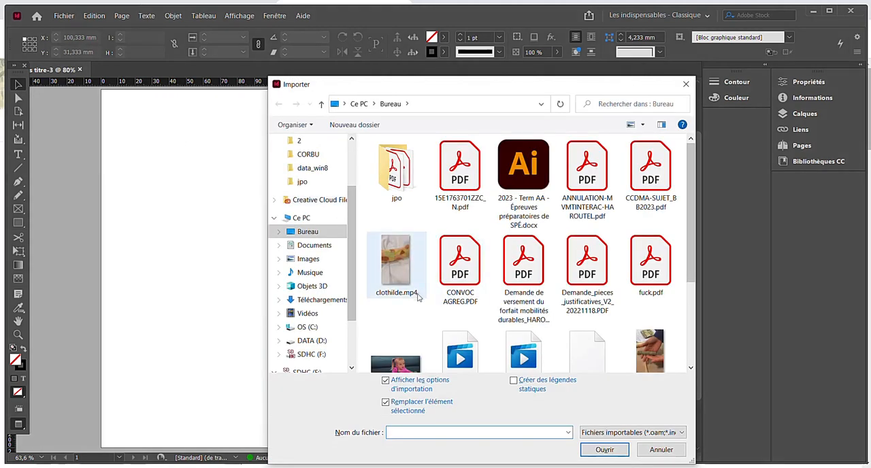
{"action": "scroll", "coordinate": [493, 303], "scroll_direction": "down", "scroll_amount": 2}
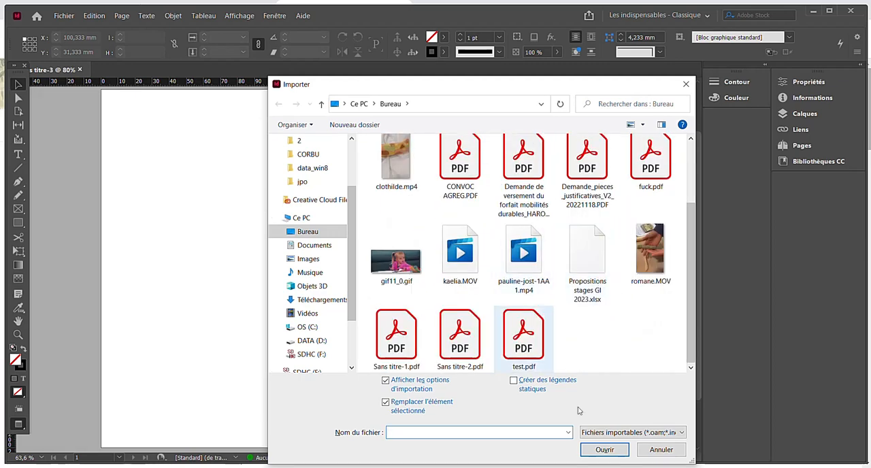
{"action": "left_click", "coordinate": [661, 450]}
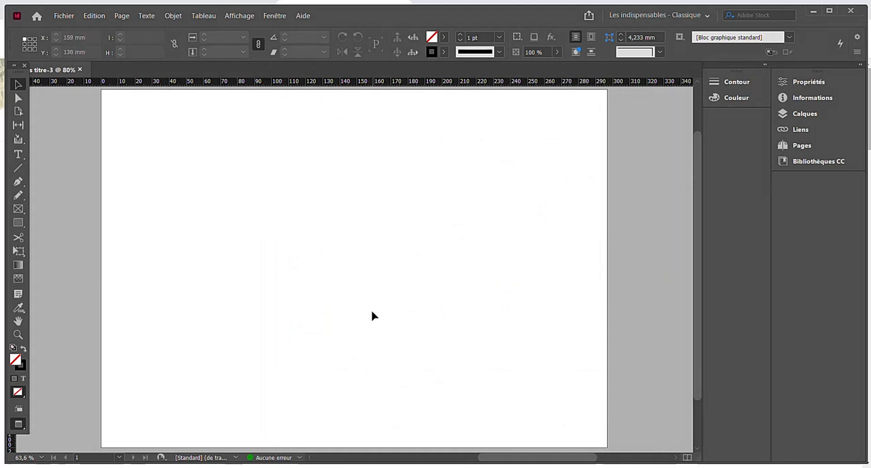
- Open the Multimédia panel to examine its playback, poster image and navigation point options, and close it
{"action": "left_click", "coordinate": [275, 15]}
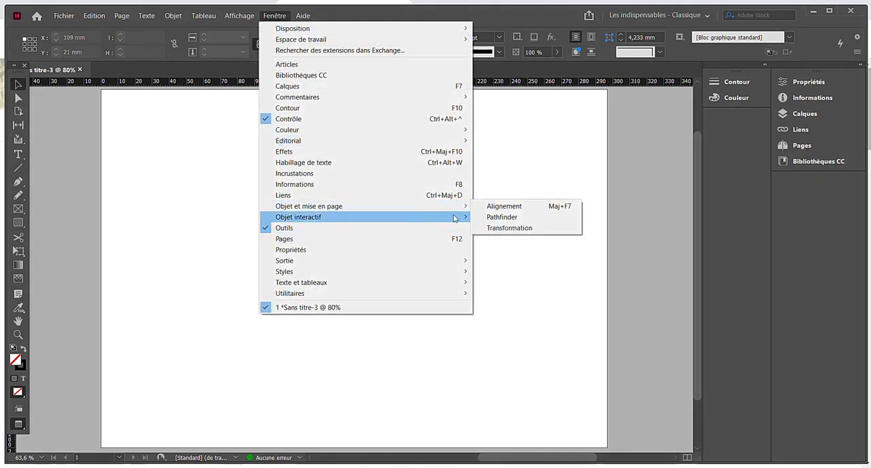
{"action": "mouse_move", "coordinate": [455, 218]}
{"action": "left_click", "coordinate": [521, 296]}
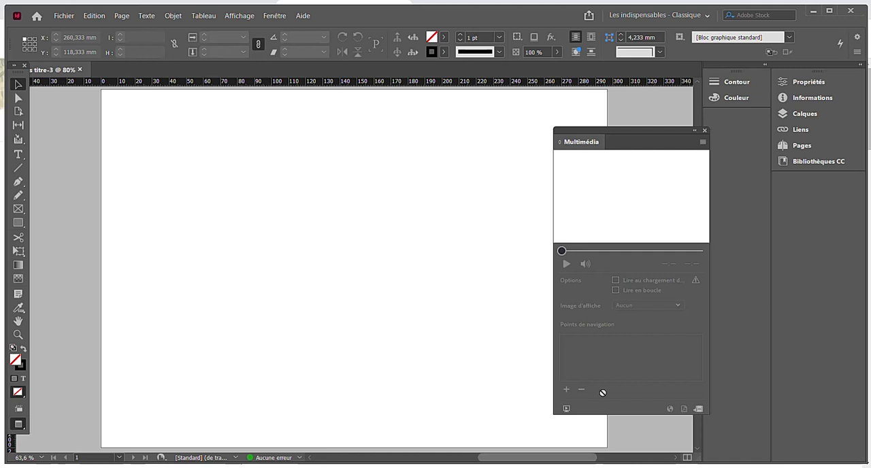
{"action": "left_click", "coordinate": [703, 131]}
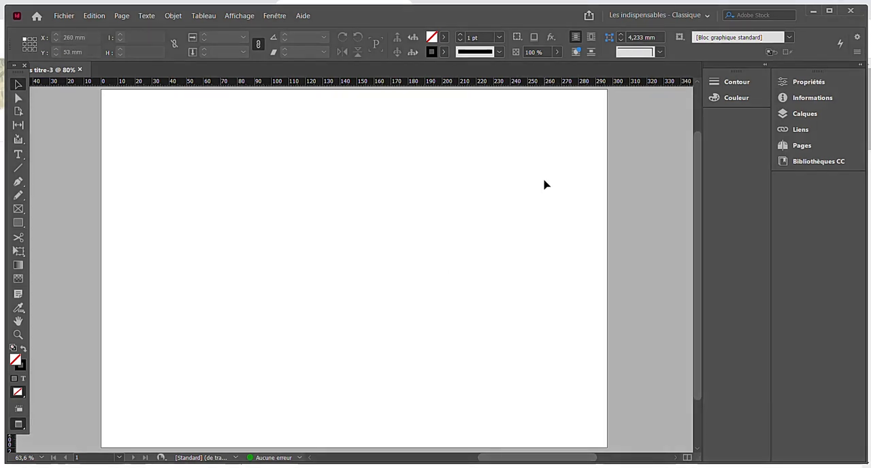